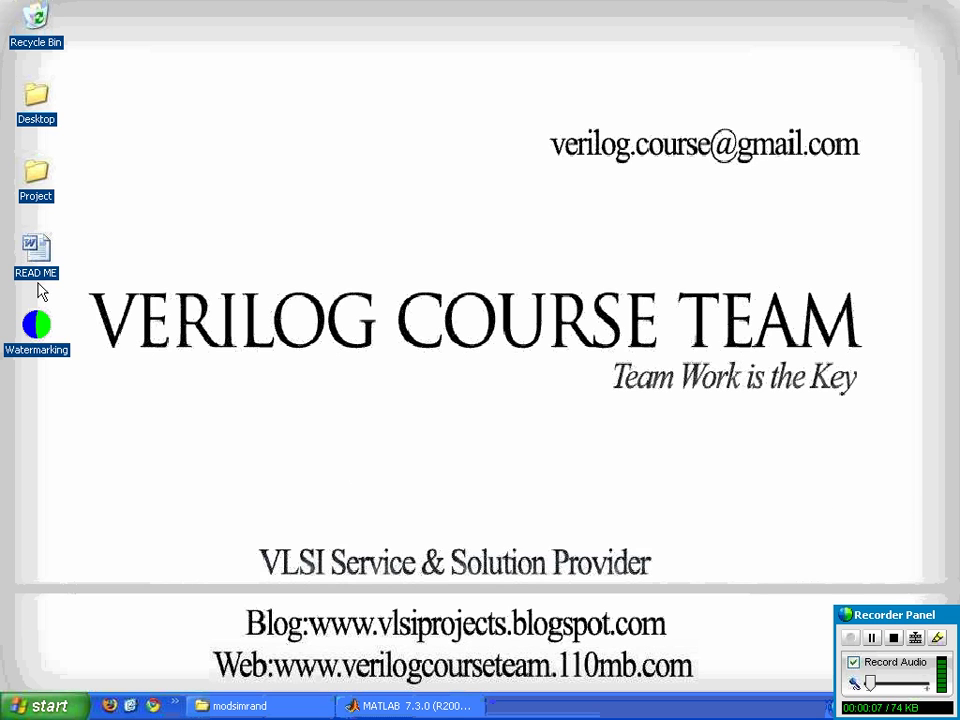
Open READ ME from the desktop, highlight its DISCLAMIER heading, and scroll through the disclaimer.
double_click(36, 250)
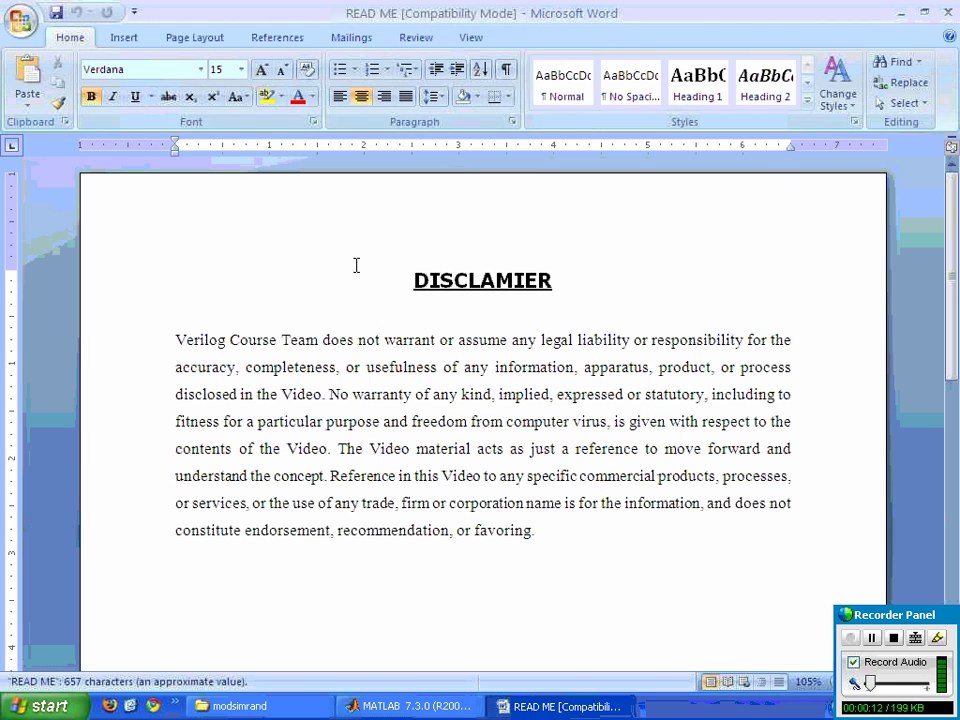
left_click_drag(381, 270, 561, 289)
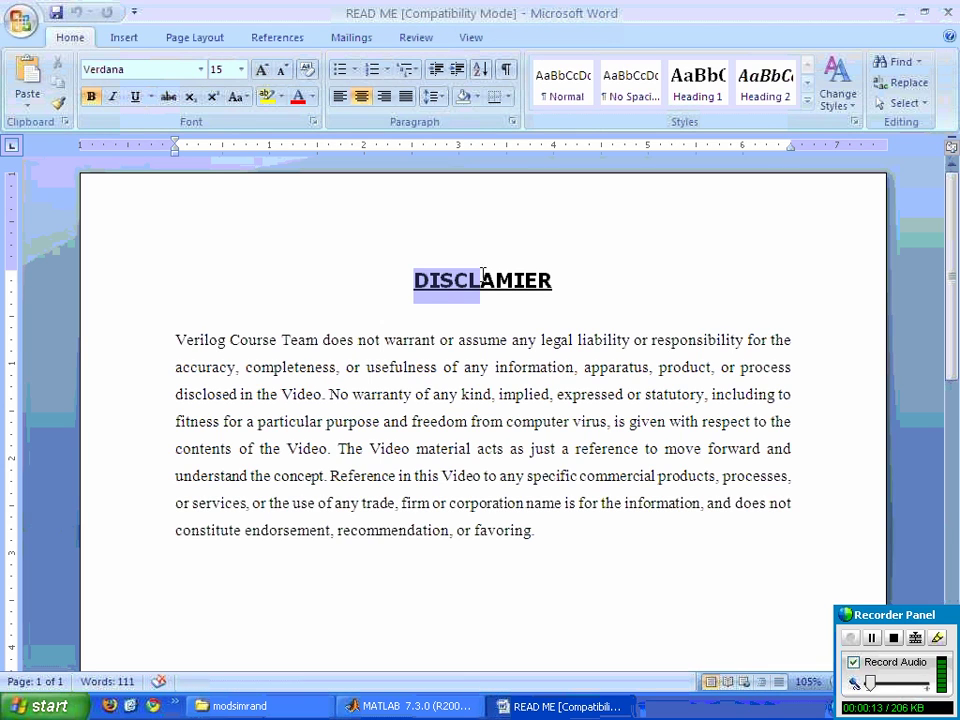
left_click(591, 305)
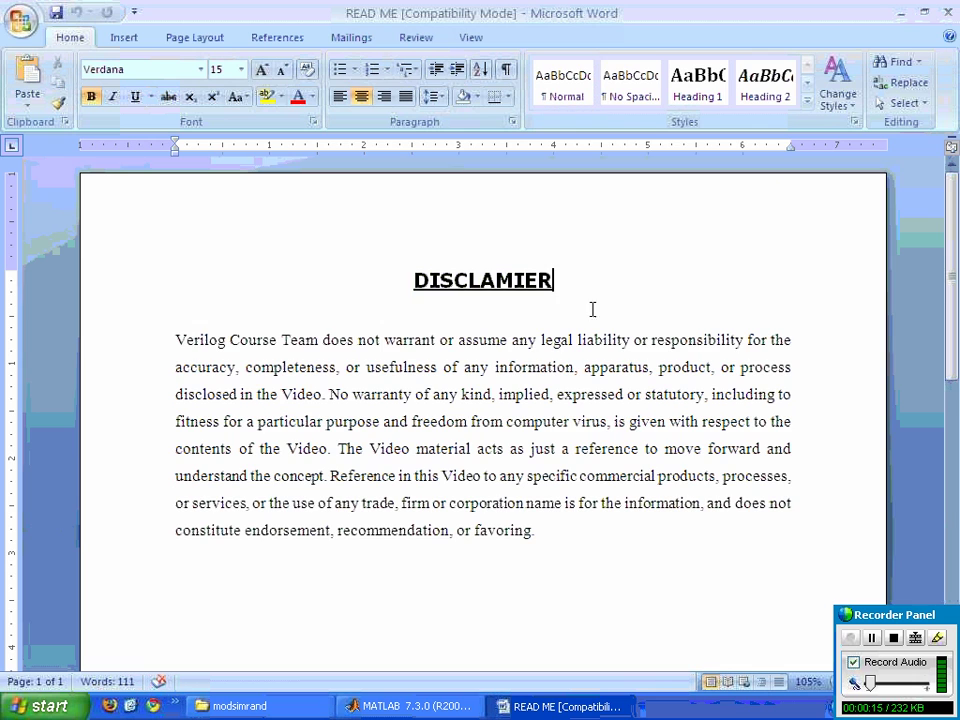
scroll(591, 309, "down", 1)
scroll(596, 321, "down", 2)
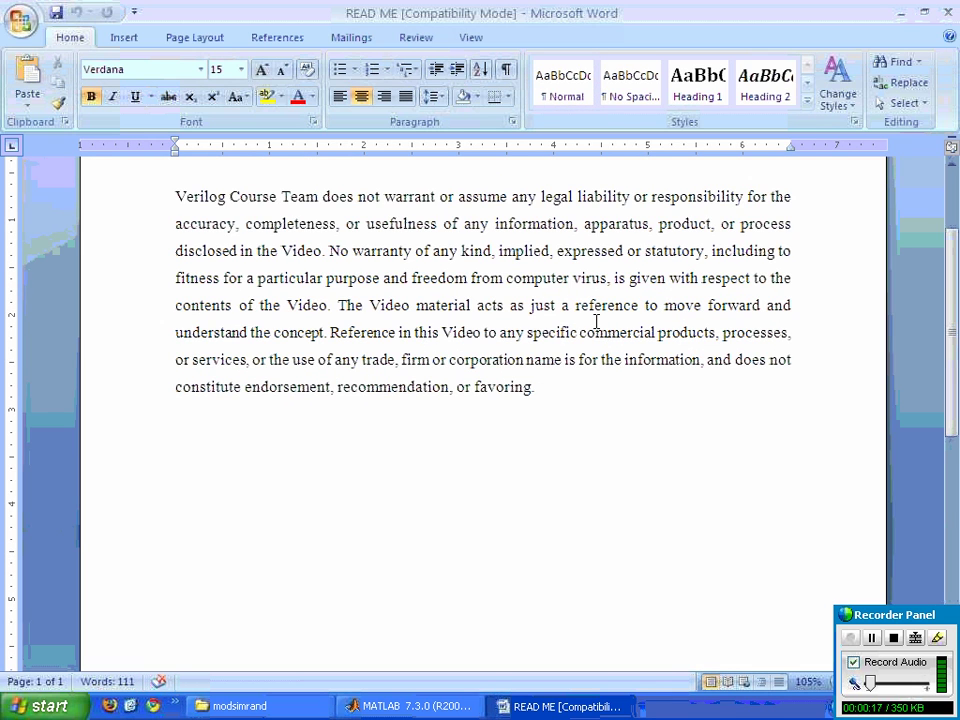
scroll(596, 321, "up", 1)
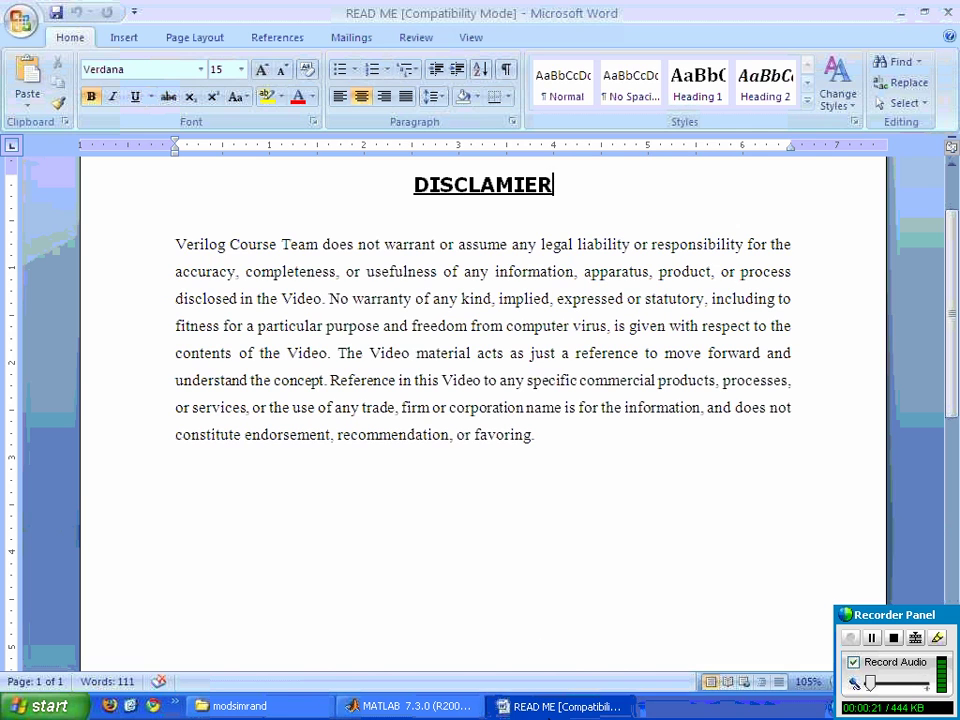
Return to MATLAB, set the working folder to modsimrand, and select the fianl script to open.
left_click(492, 708)
left_click(450, 708)
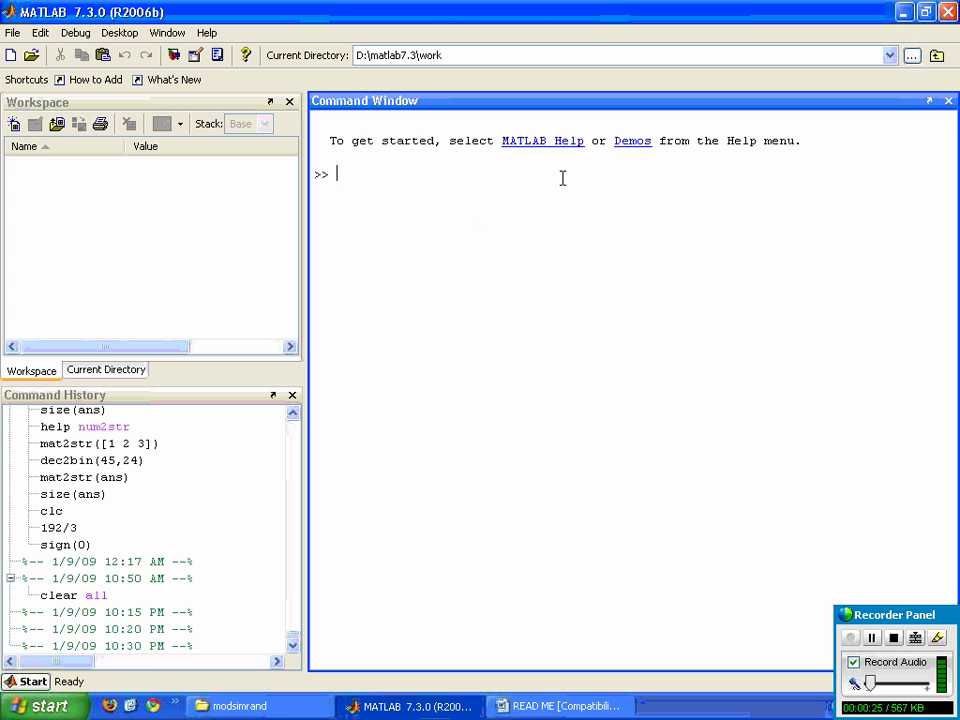
left_click(890, 56)
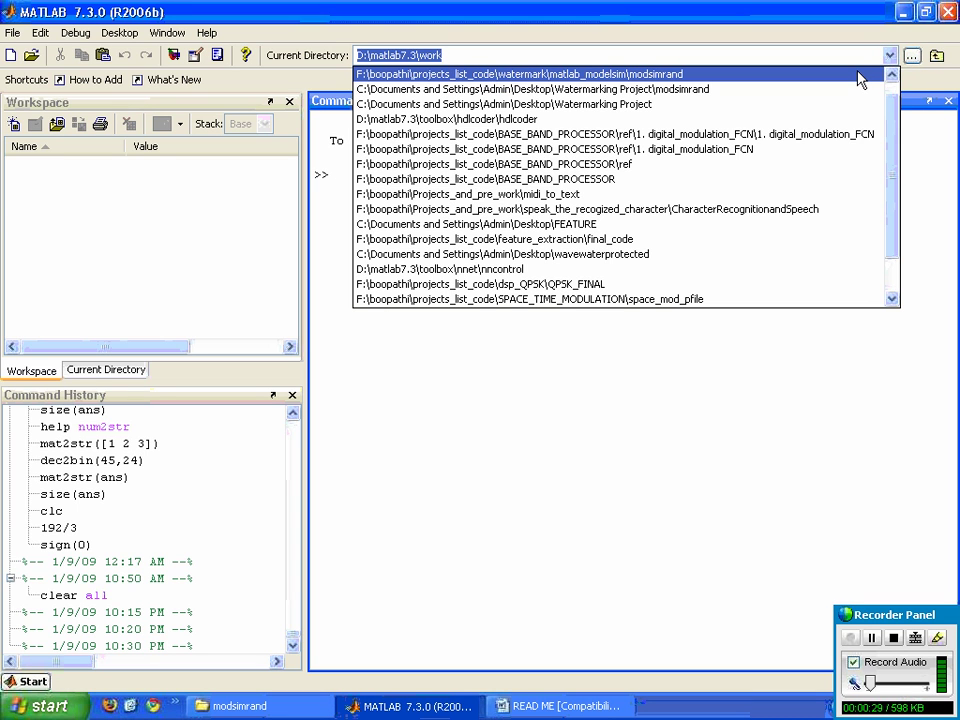
left_click(859, 75)
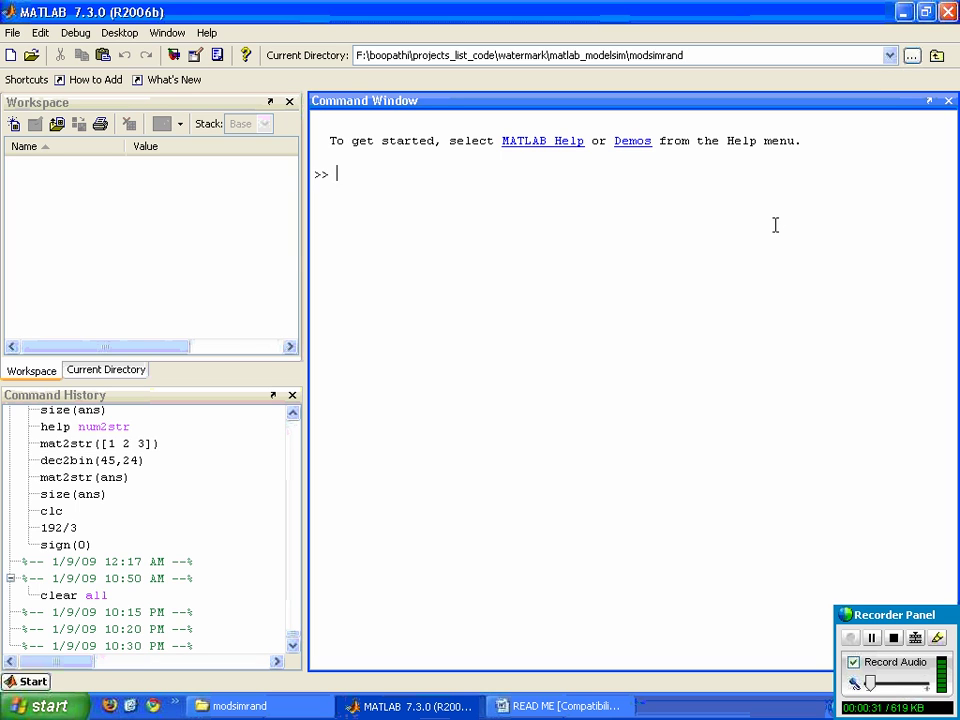
left_click(31, 55)
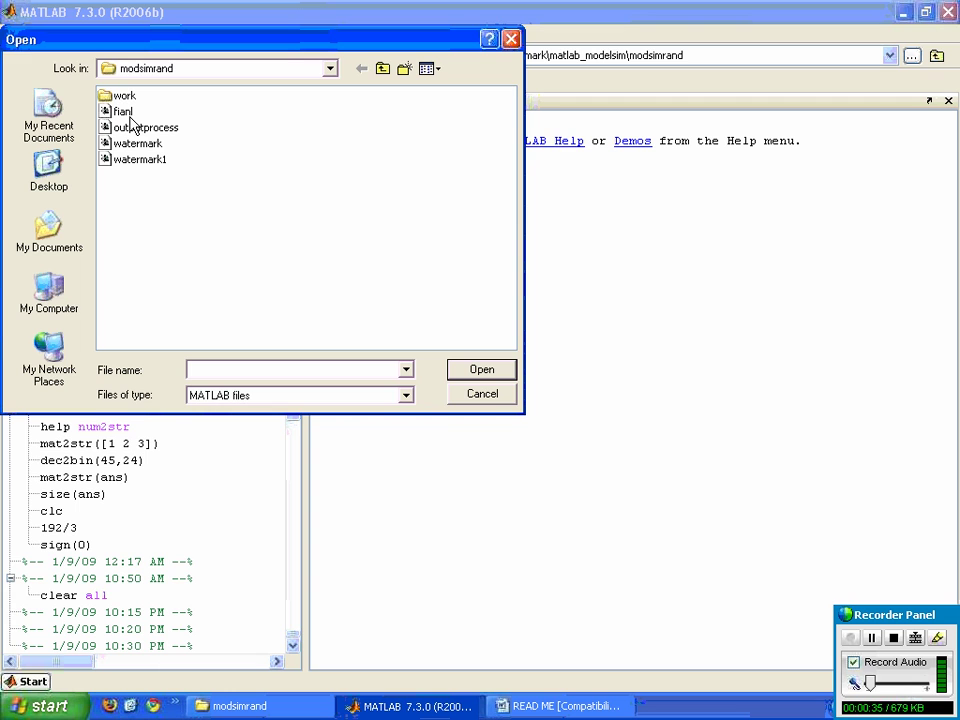
left_click(125, 113)
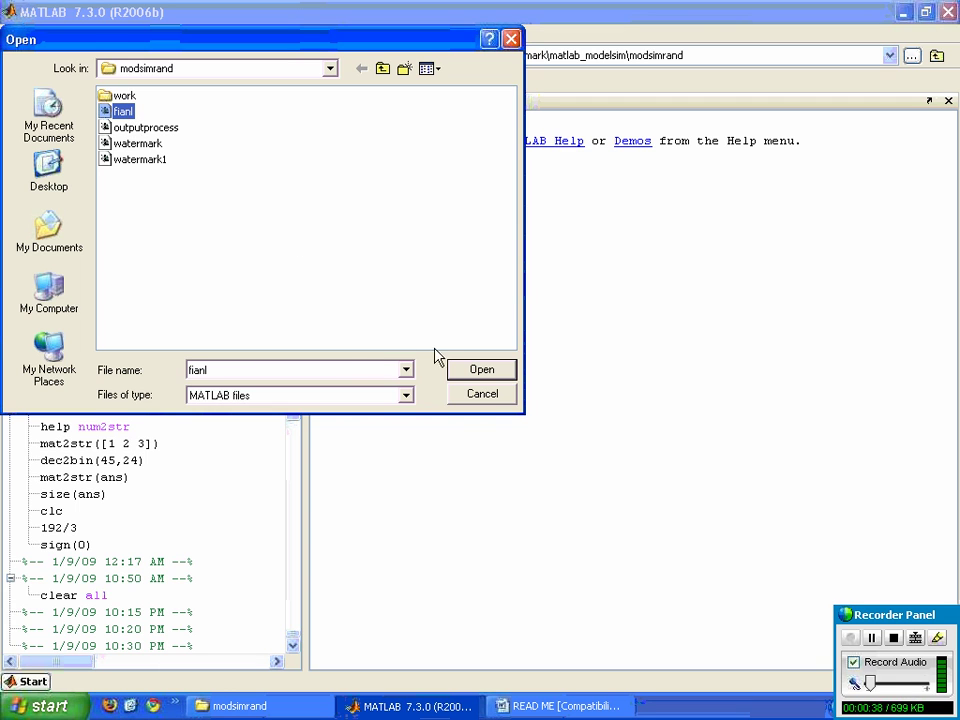
Load fianl.m into the Editor, look over its code, and run it.
left_click(462, 372)
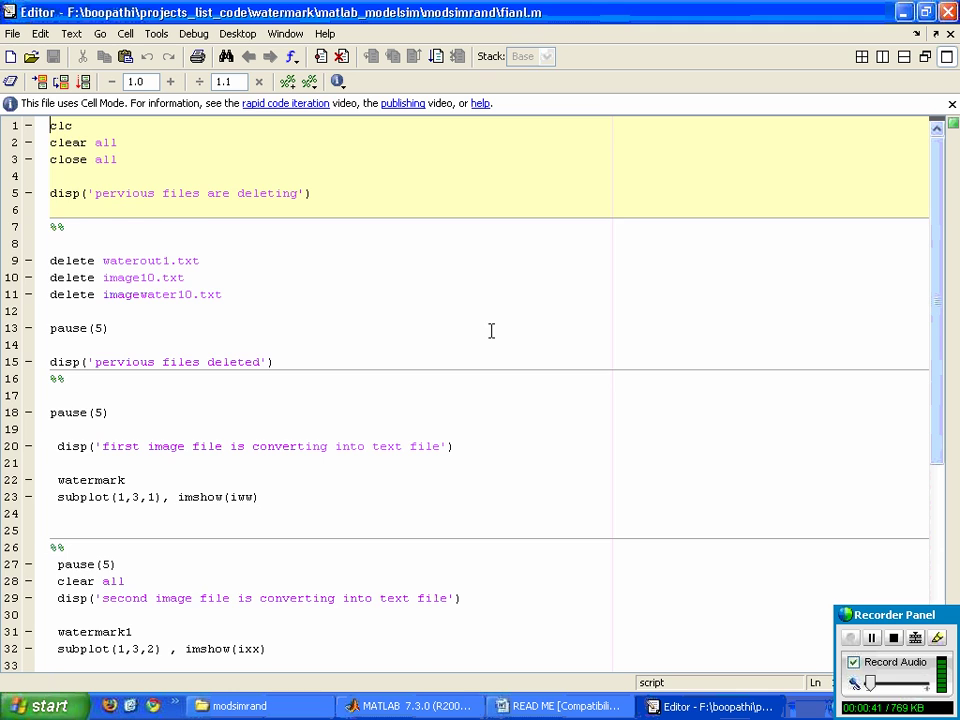
scroll(491, 331, "down", 3)
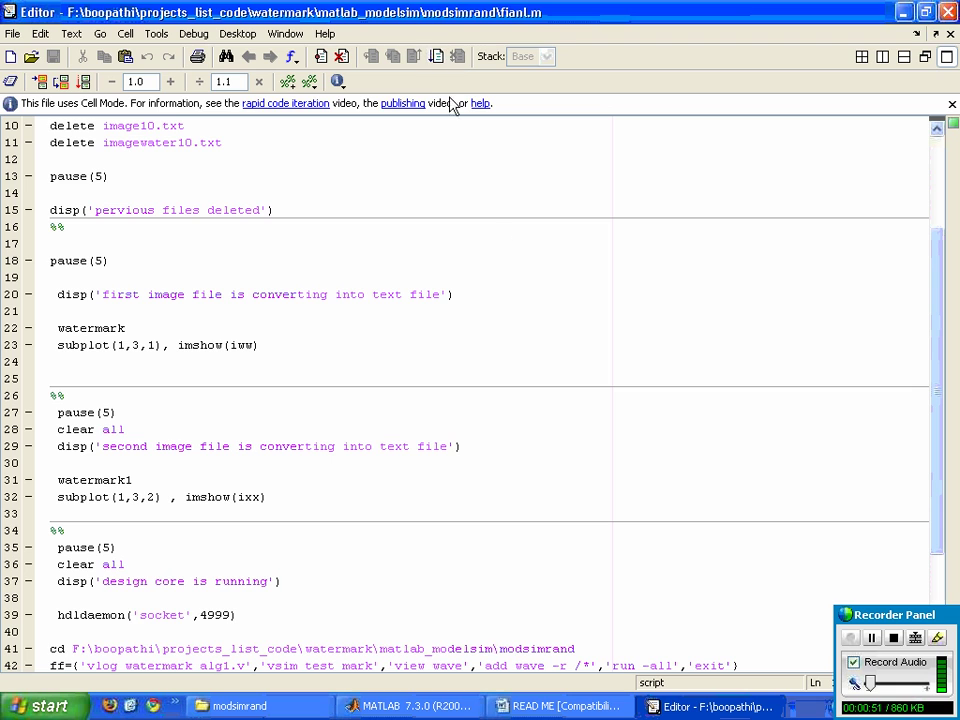
left_click(410, 706)
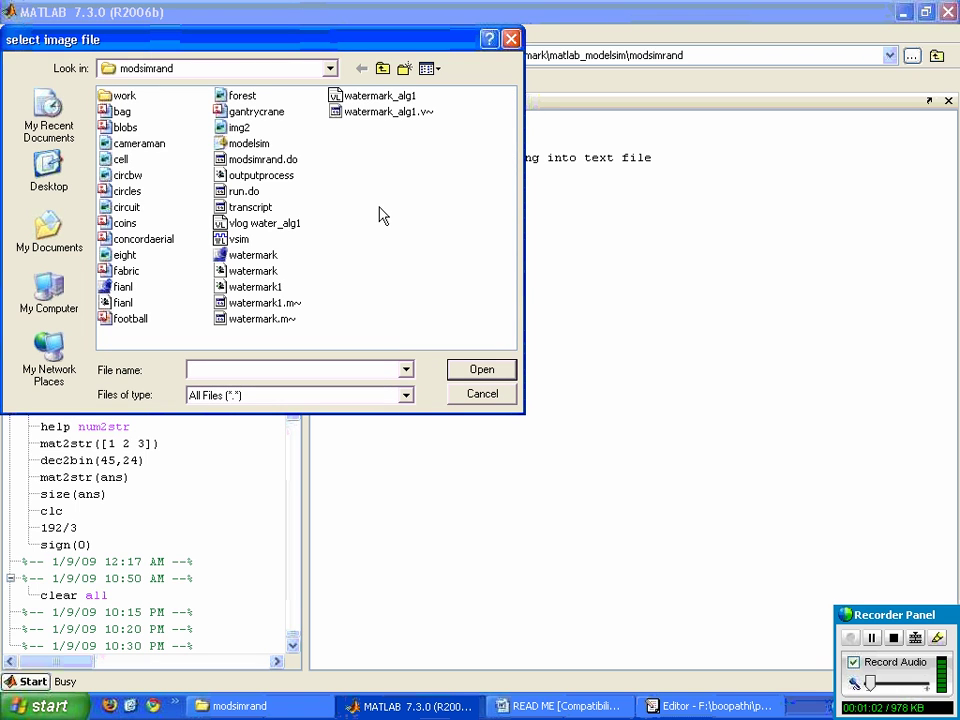
Supply cameraman as the host image and coins as the watermark, then return to the fianl editor.
left_click(152, 147)
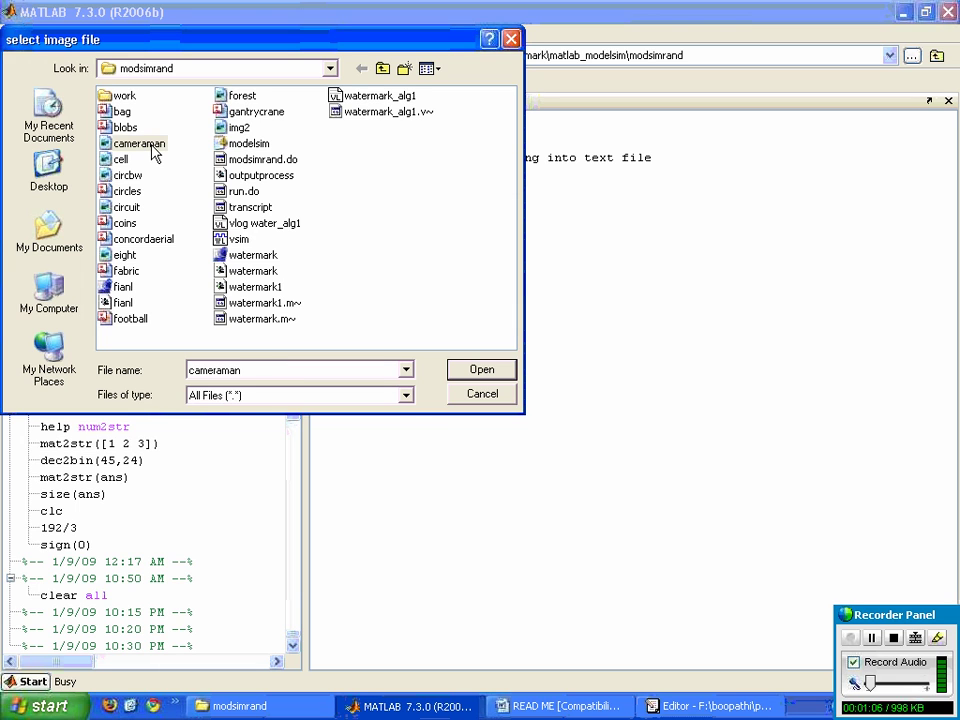
left_click(483, 372)
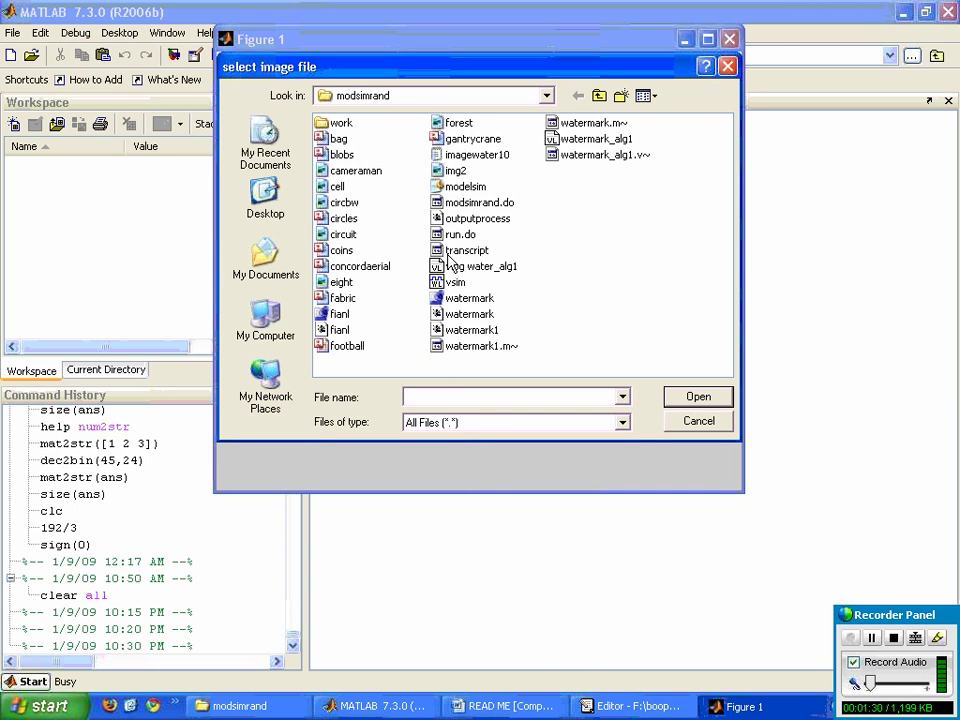
left_click(342, 250)
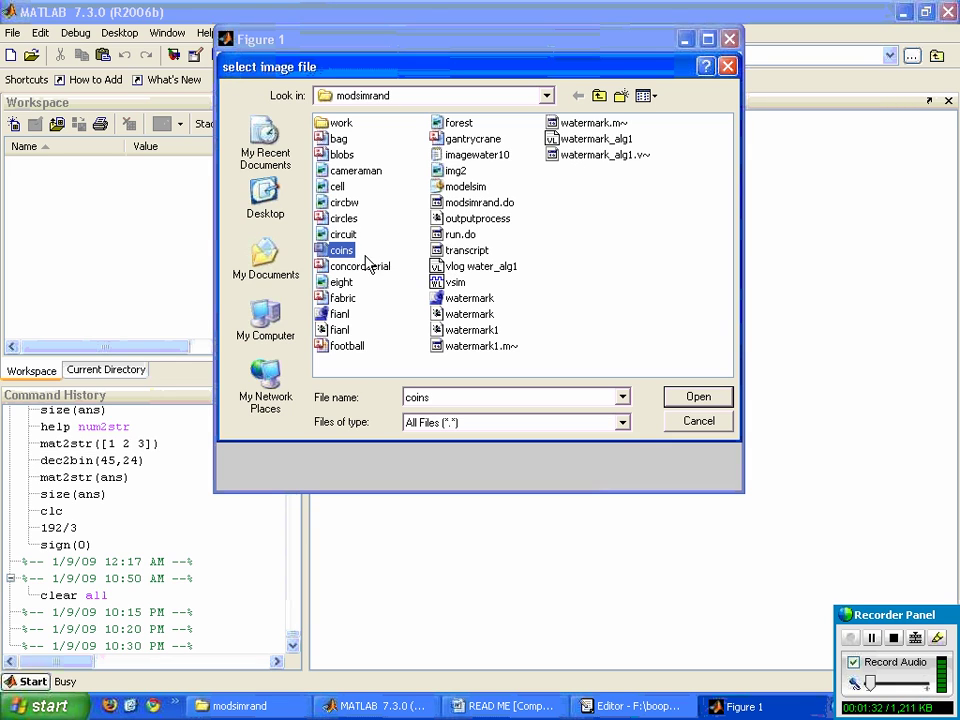
left_click(675, 399)
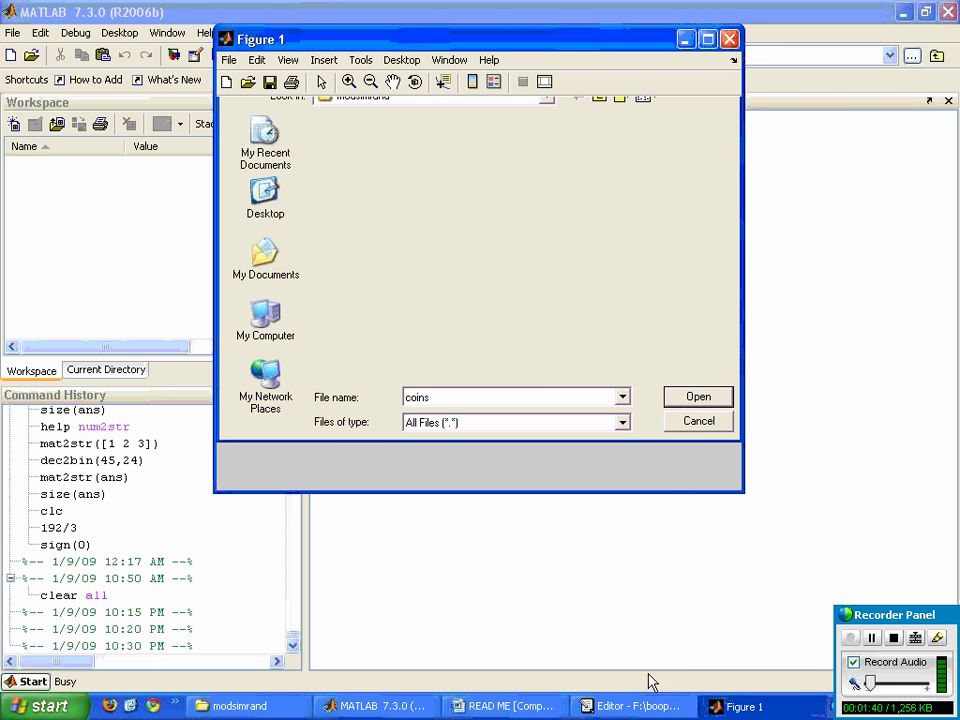
left_click(632, 706)
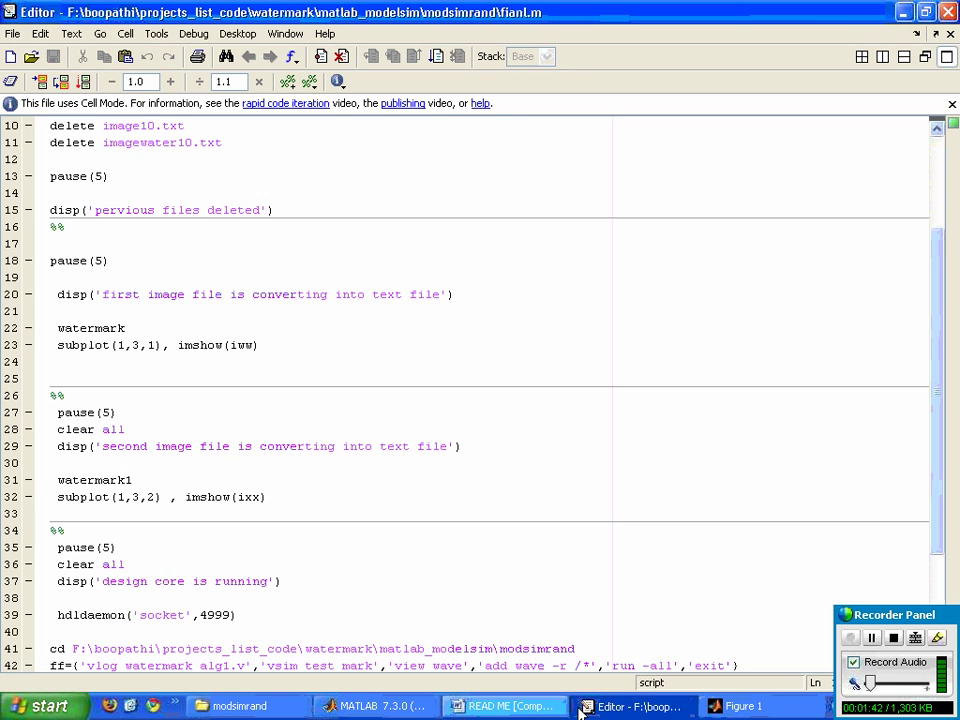
Bring MATLAB forward while ModelSim runs test_mark to $finish at 2,621,620 ns.
left_click(392, 707)
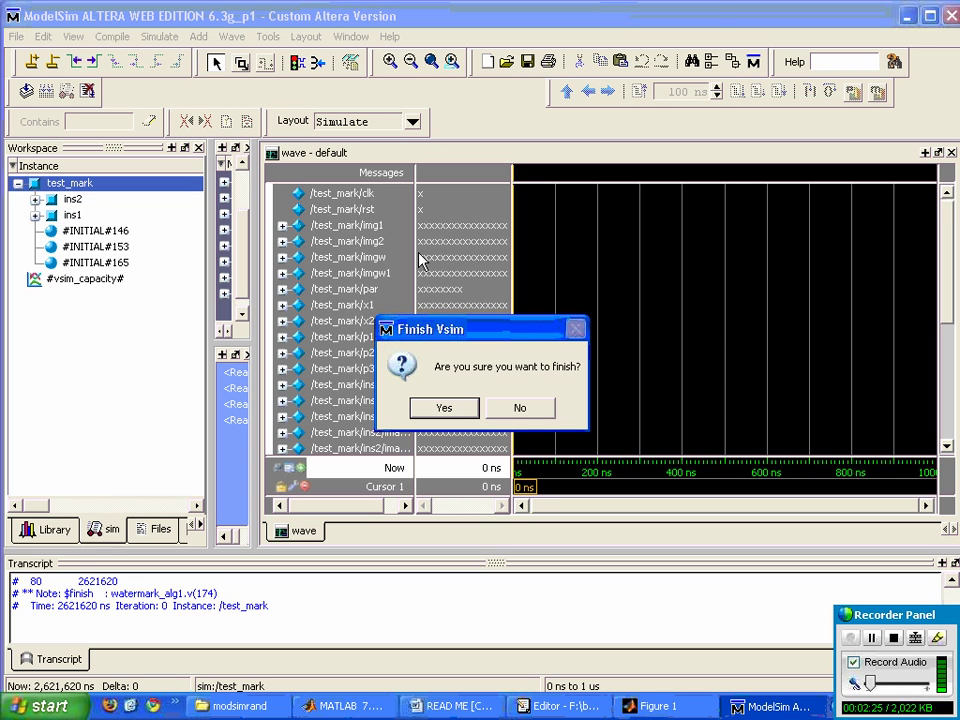
Move the Finish Vsim prompt aside to check Figure 1, then answer No.
left_click(655, 706)
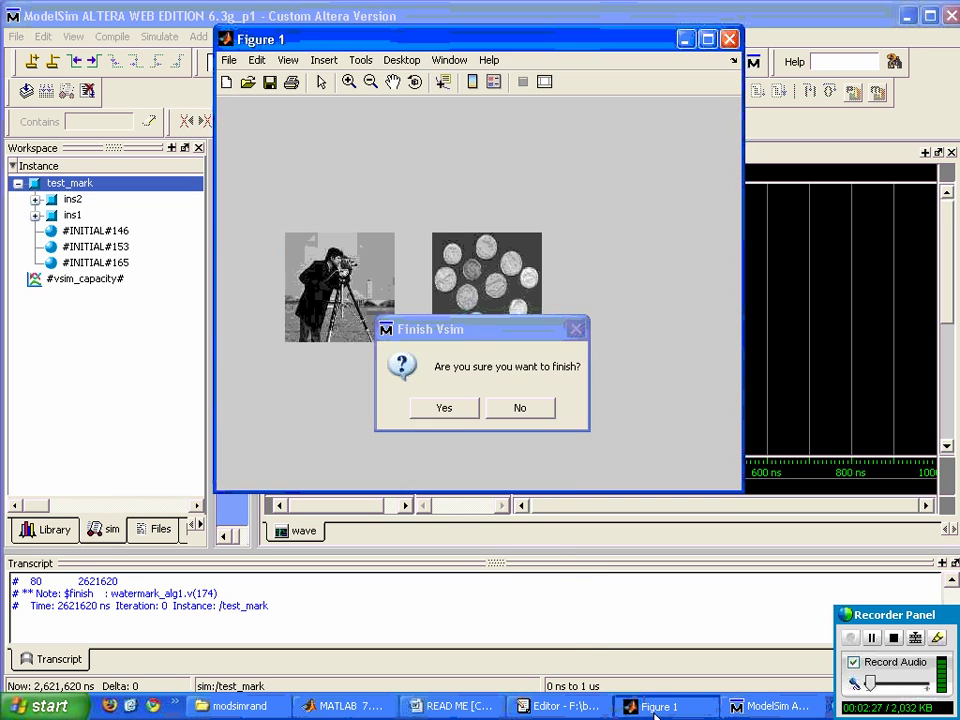
left_click_drag(428, 333, 424, 386)
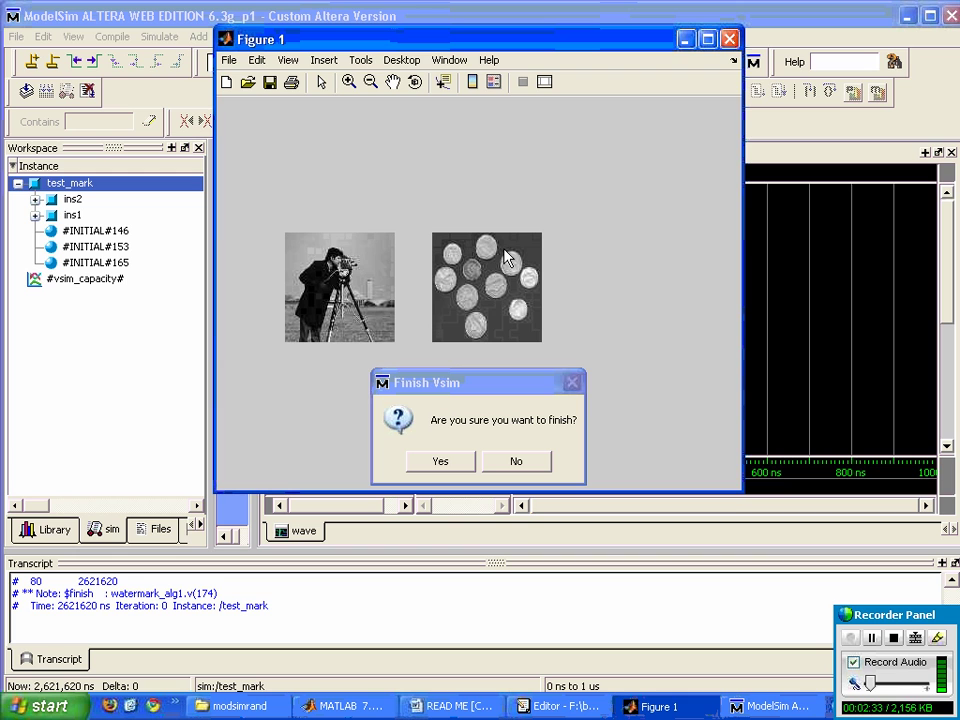
left_click(517, 470)
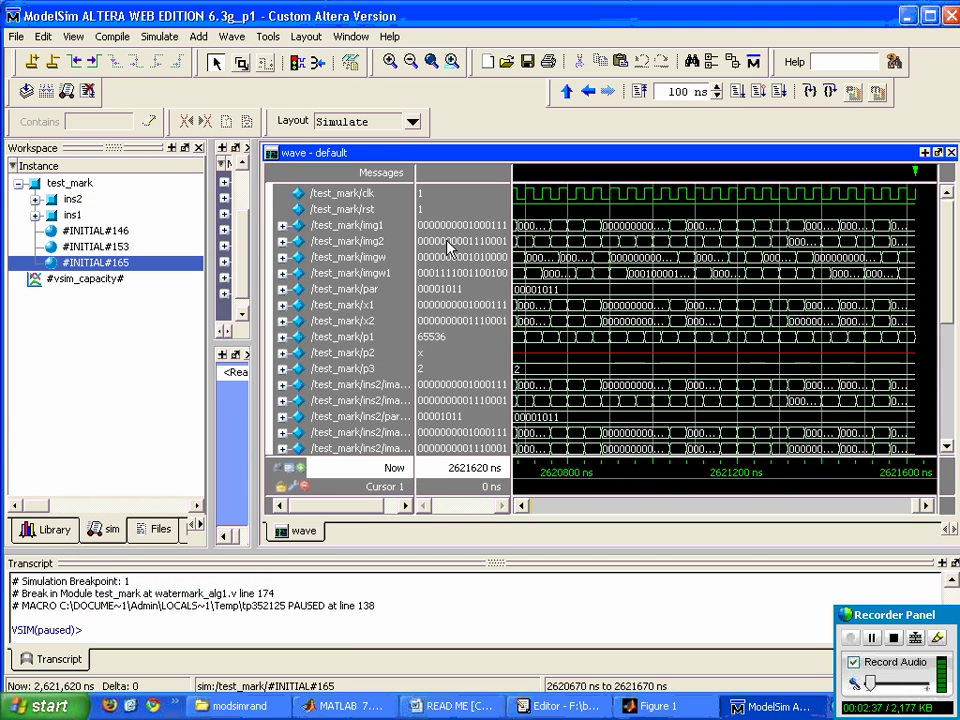
Undock and maximize the wave window, scroll back through earlier signal activity, then minimize it.
left_click(937, 152)
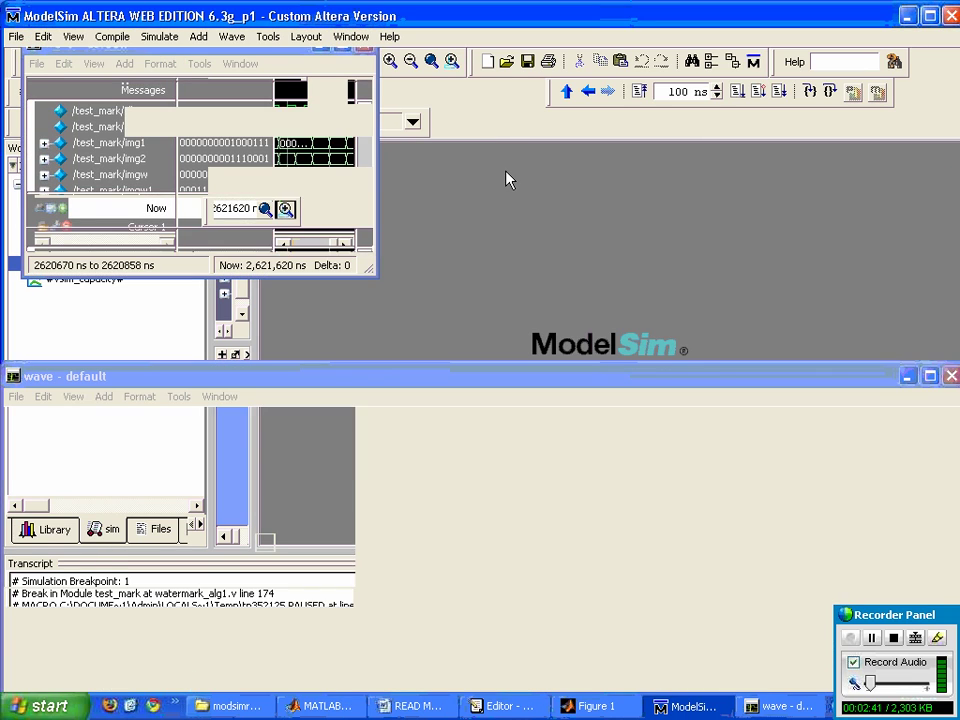
double_click(514, 378)
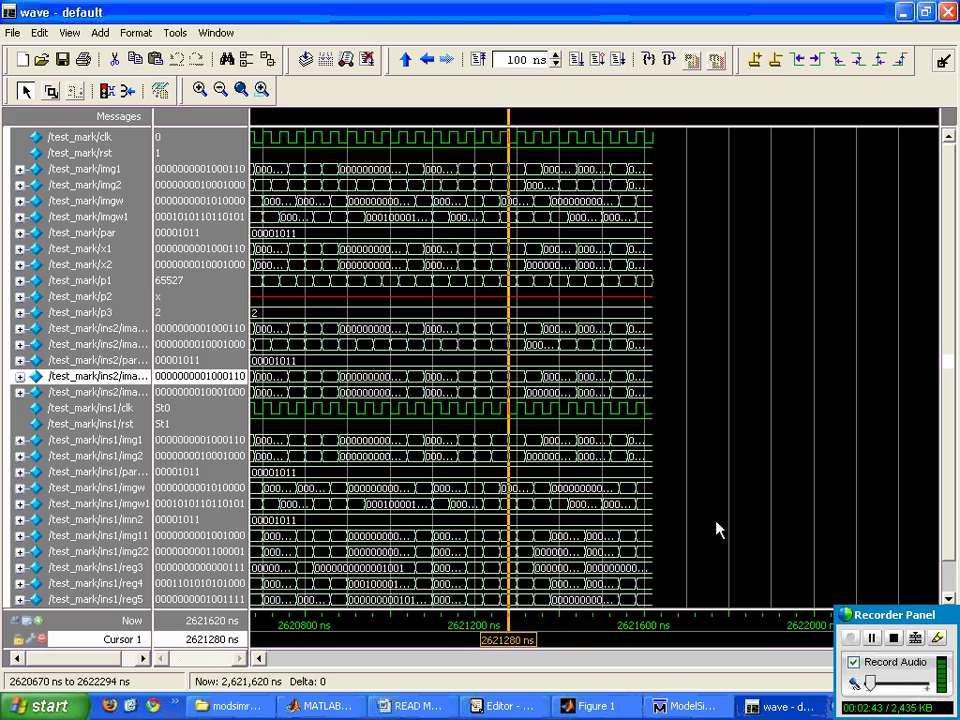
left_click_drag(745, 658, 278, 657)
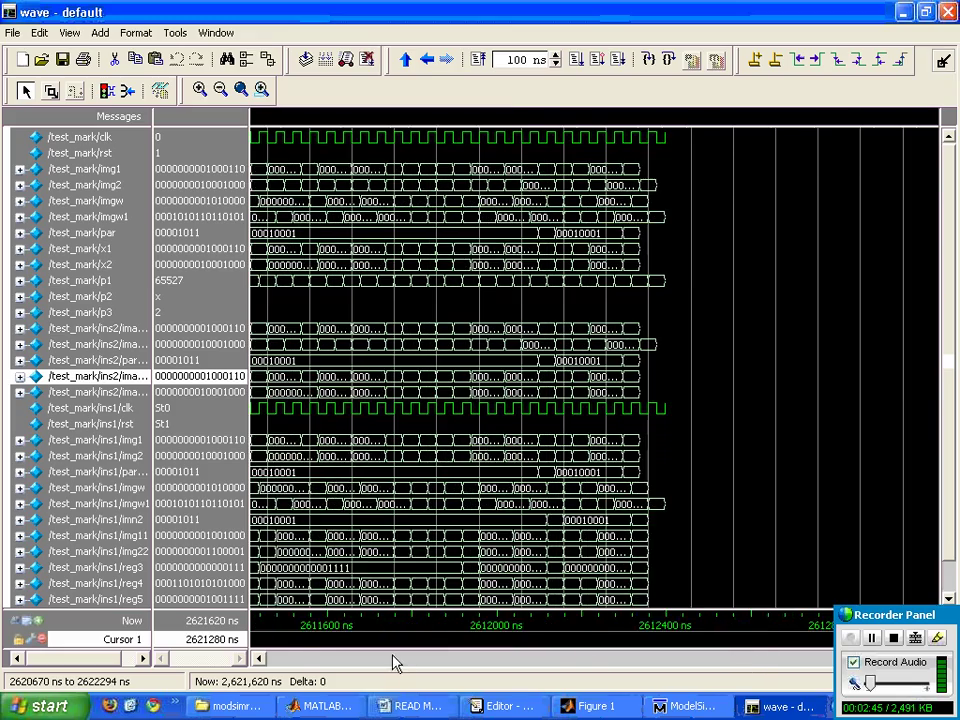
scroll(536, 675, "up", 3)
scroll(489, 666, "up", 3)
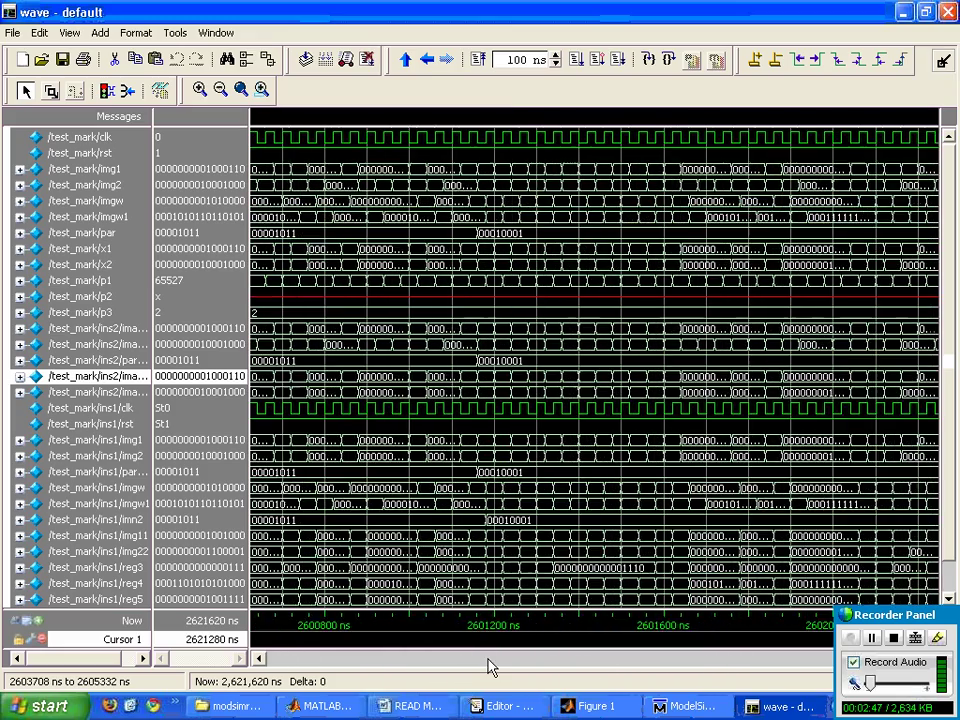
scroll(490, 667, "up", 2)
scroll(490, 666, "up", 8)
scroll(490, 668, "up", 6)
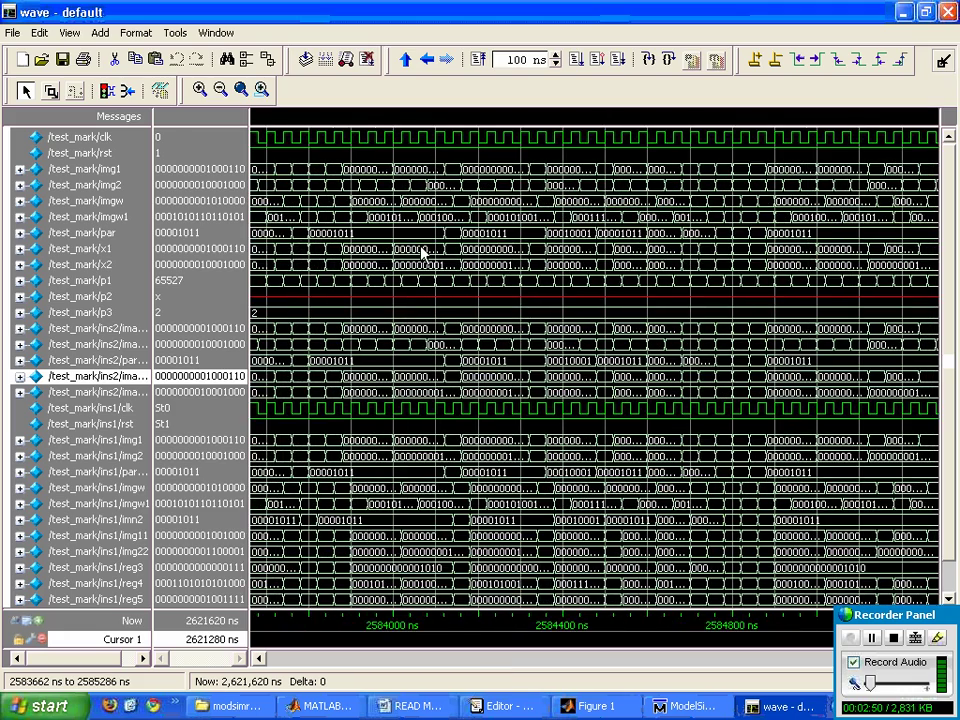
scroll(422, 253, "down", 1)
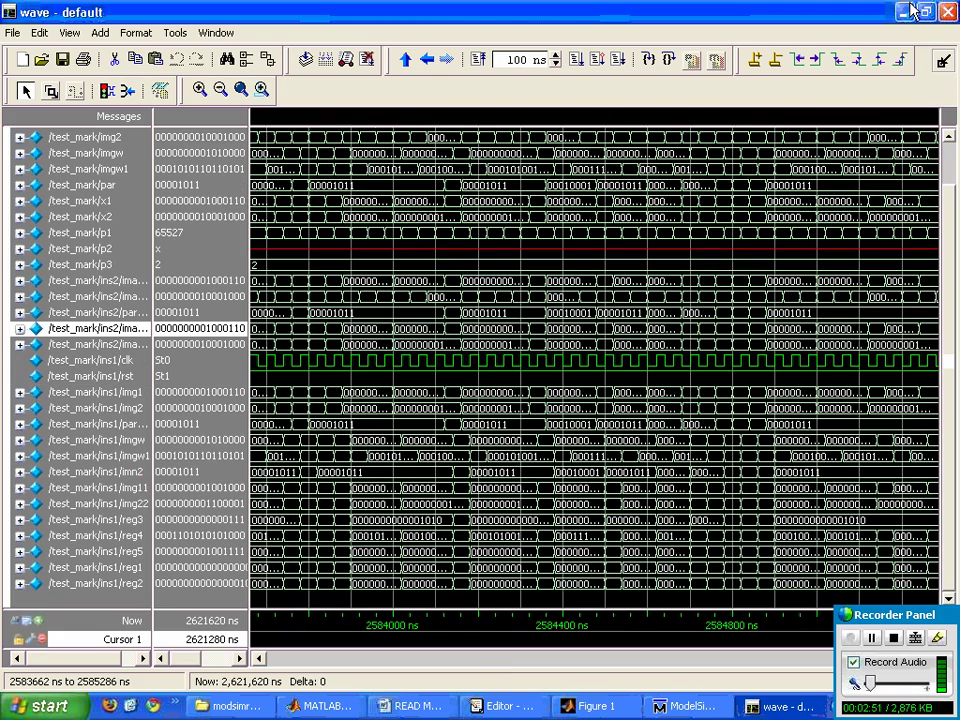
left_click(905, 12)
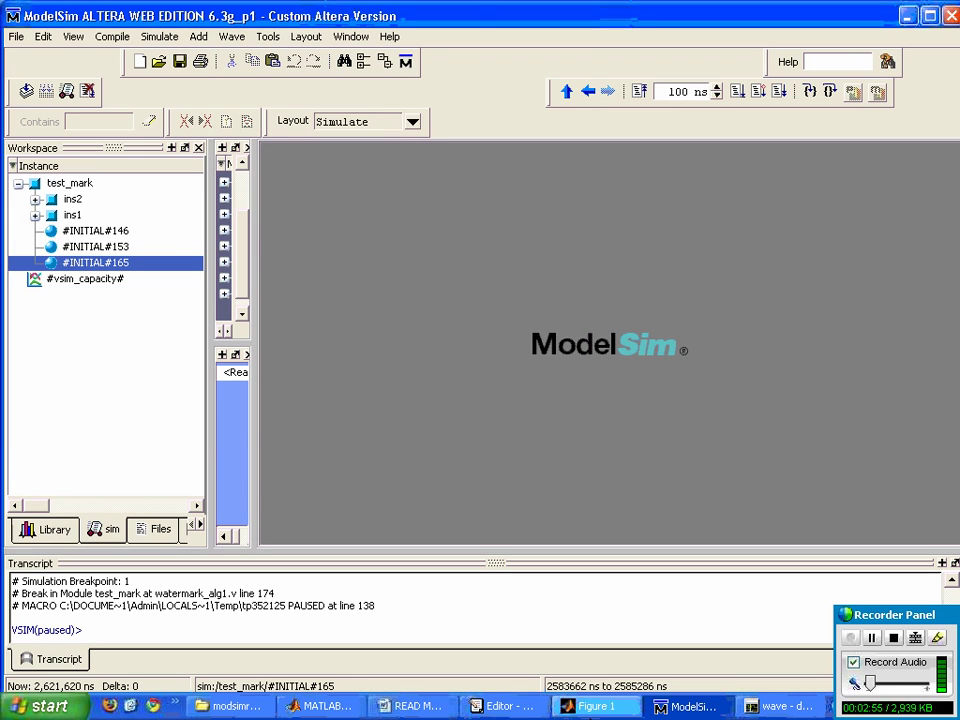
Resume the paused script with Enter and bring up Figure 1 with the three images.
left_click(350, 706)
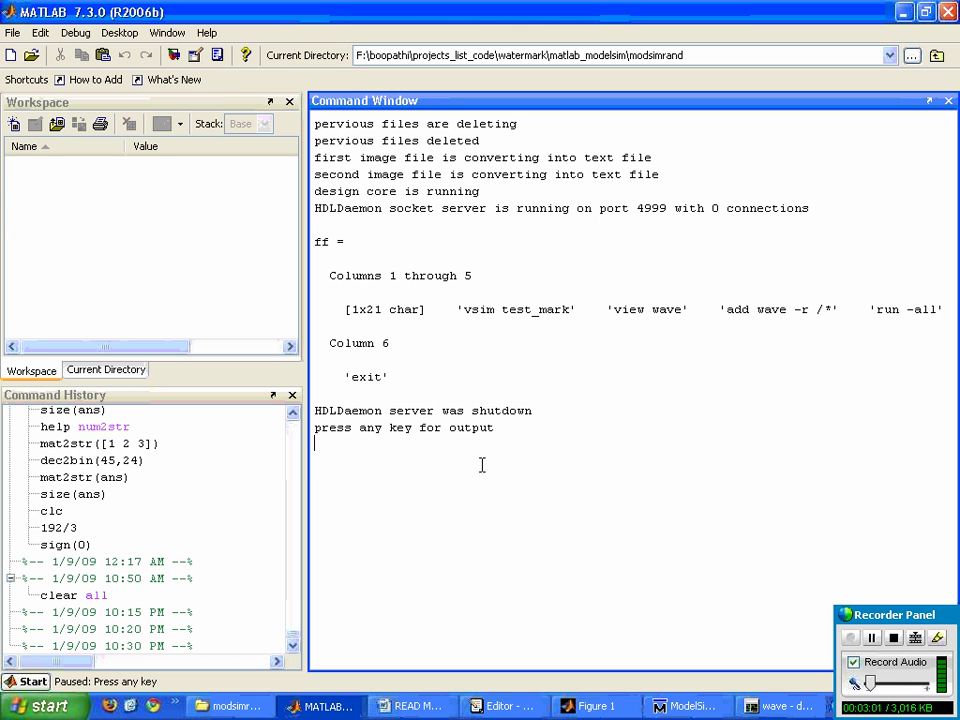
key("Return")
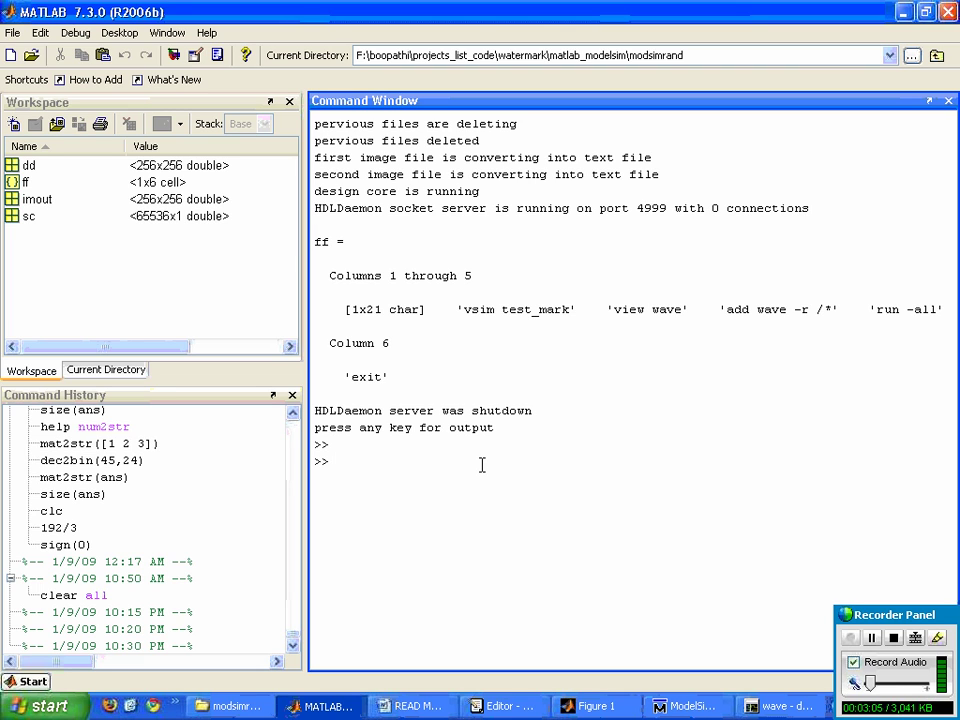
left_click(596, 706)
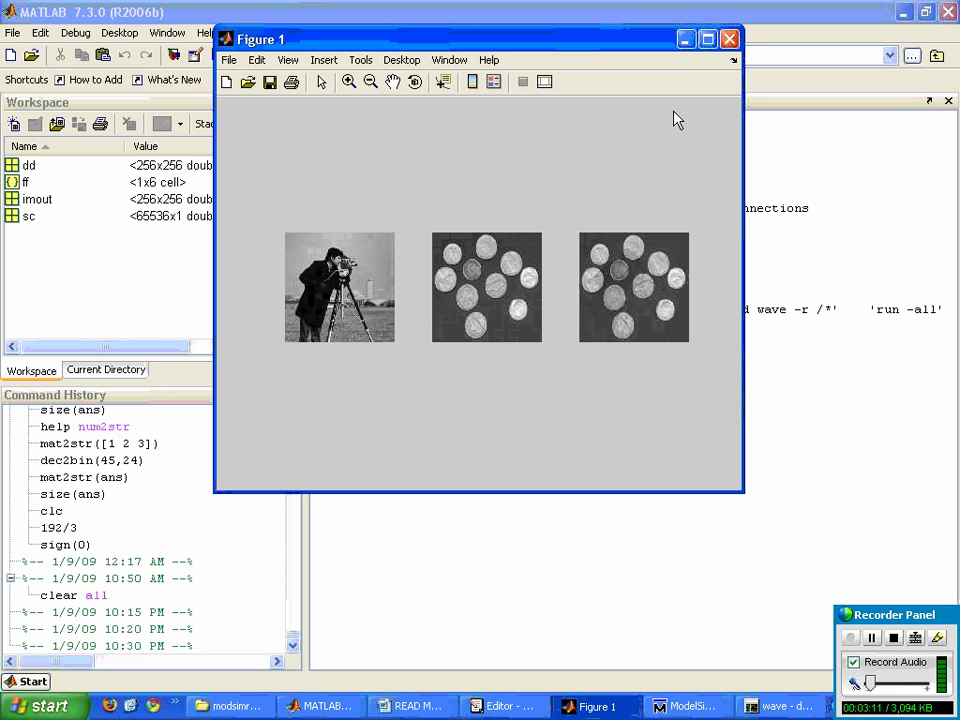
Maximize Figure 1 to inspect the cameraman, coins and recovered coins images full-size.
left_click(706, 40)
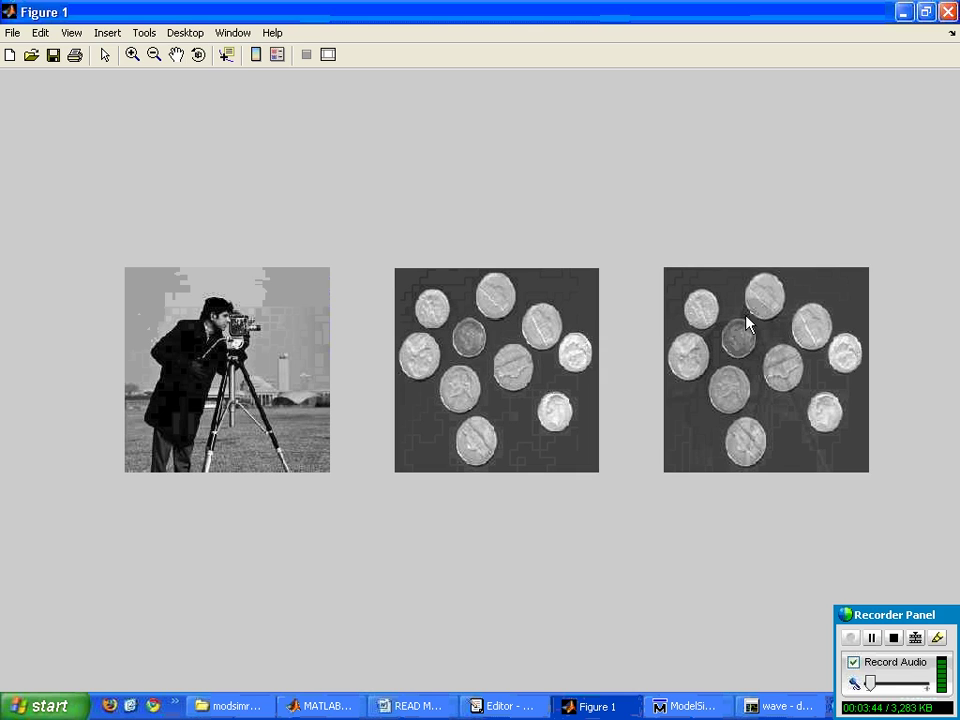
Minimize Figure 1, MATLAB and ModelSim to reveal the Verilog Course Team wallpaper.
left_click(903, 12)
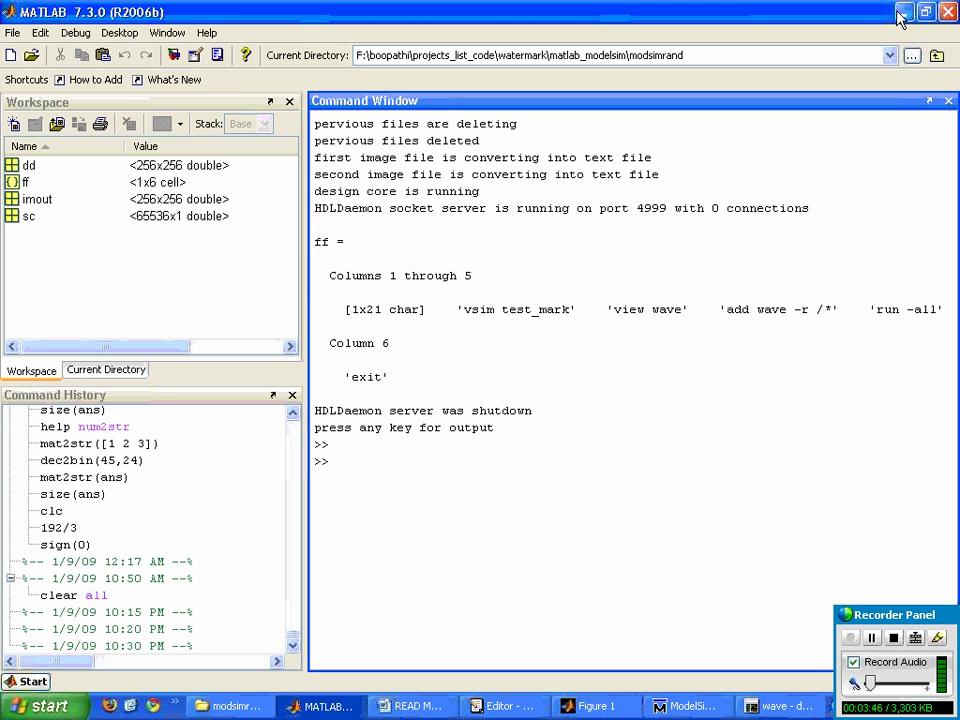
left_click(898, 12)
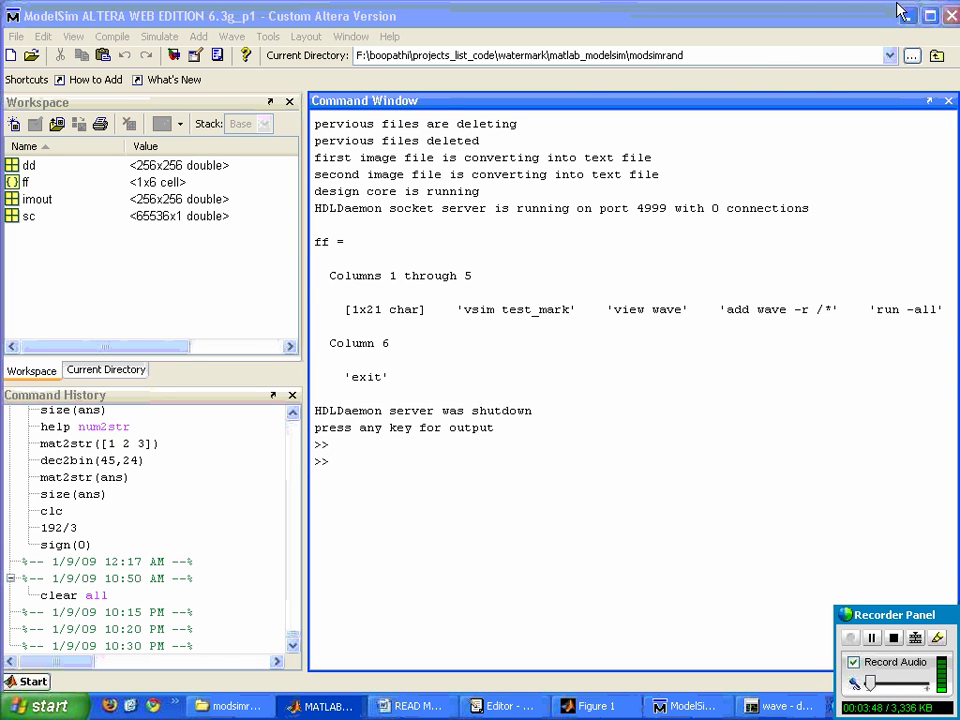
left_click(898, 12)
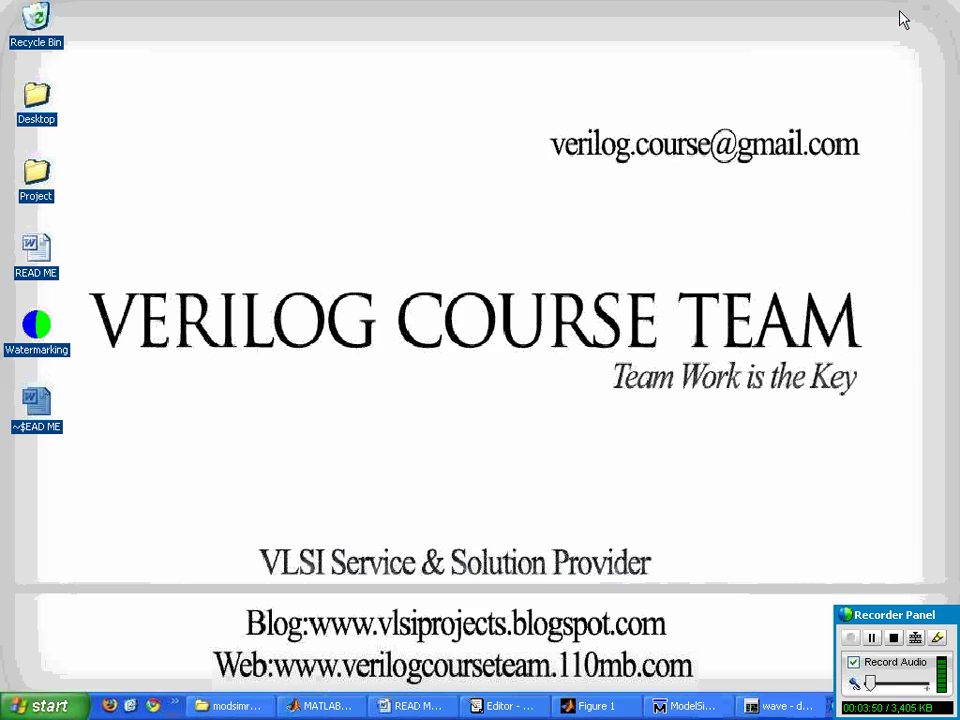